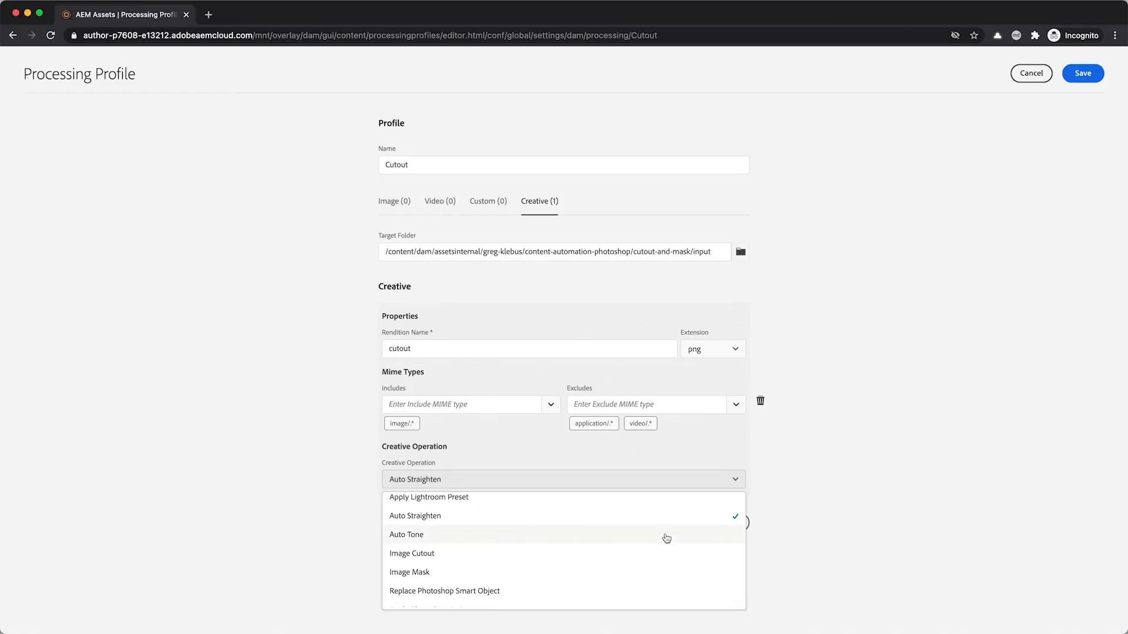
Step: Change the Cutout profile's creative operation to Image Cutout and save the profile
{"action": "left_click", "coordinate": [459, 543]}
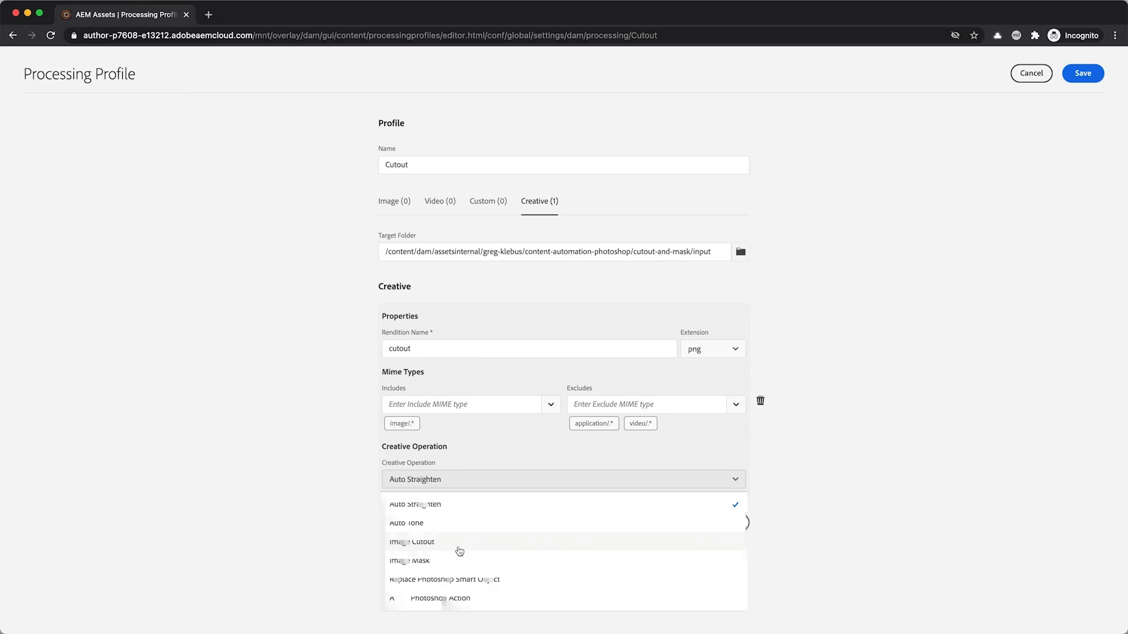
{"action": "left_click", "coordinate": [1077, 77]}
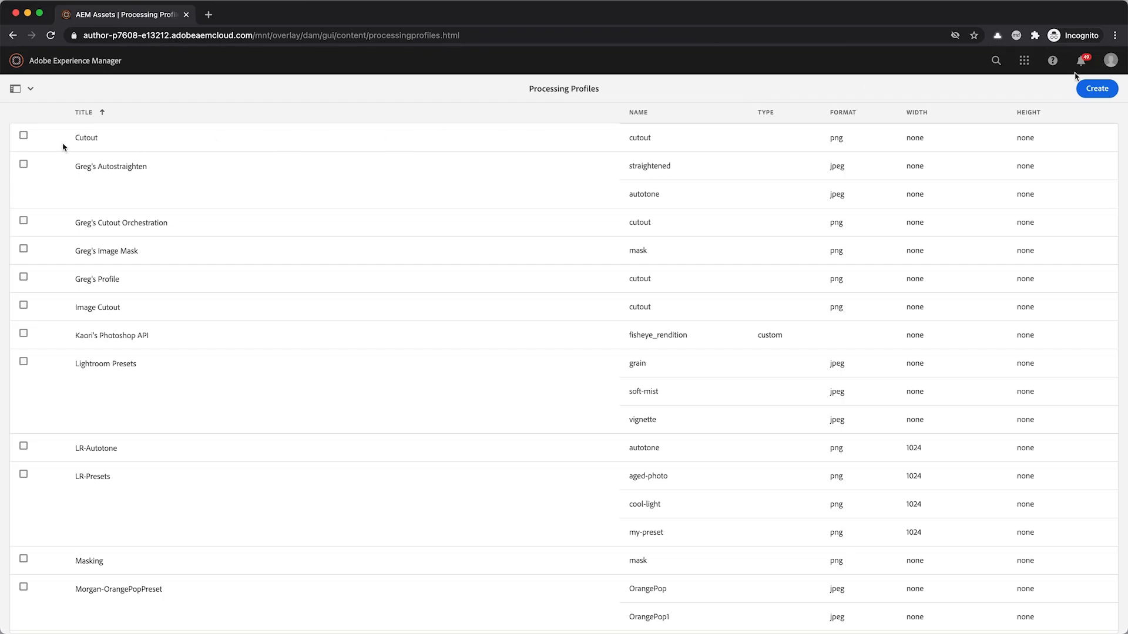
Step: Select the Cutout processing profile row in the profiles list
{"action": "left_click", "coordinate": [23, 137]}
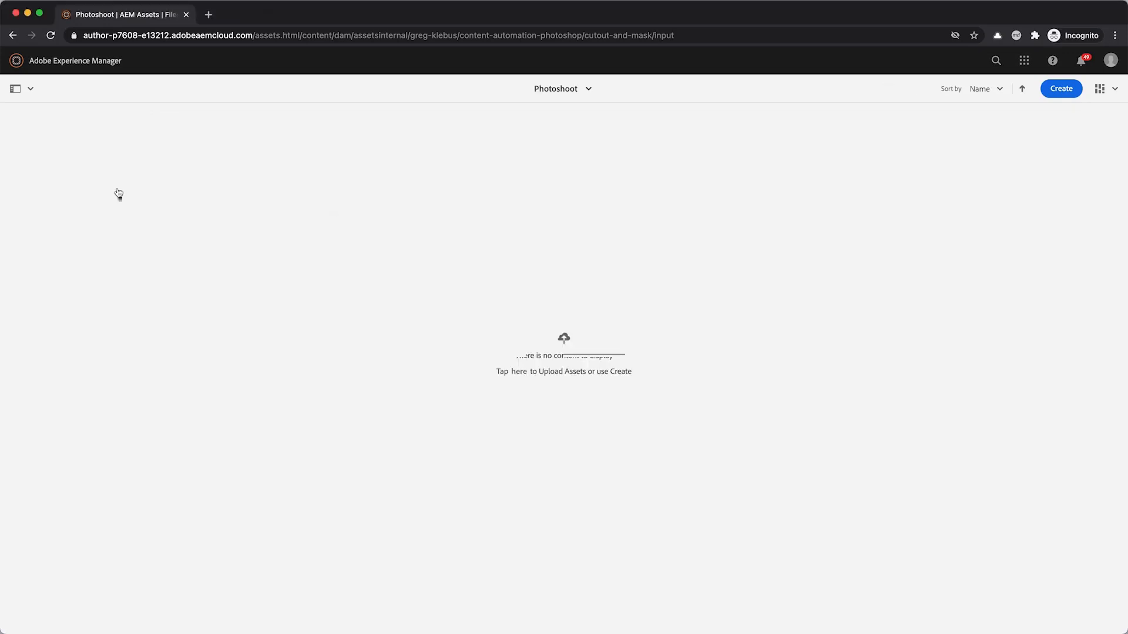
Step: Upload the model photos to Photoshoot and preview the generated cutout of model-tshirt-05.jpg
{"action": "key", "text": "super+Tab"}
{"action": "left_click_drag", "start_coordinate": [529, 303], "coordinate": [214, 177]}
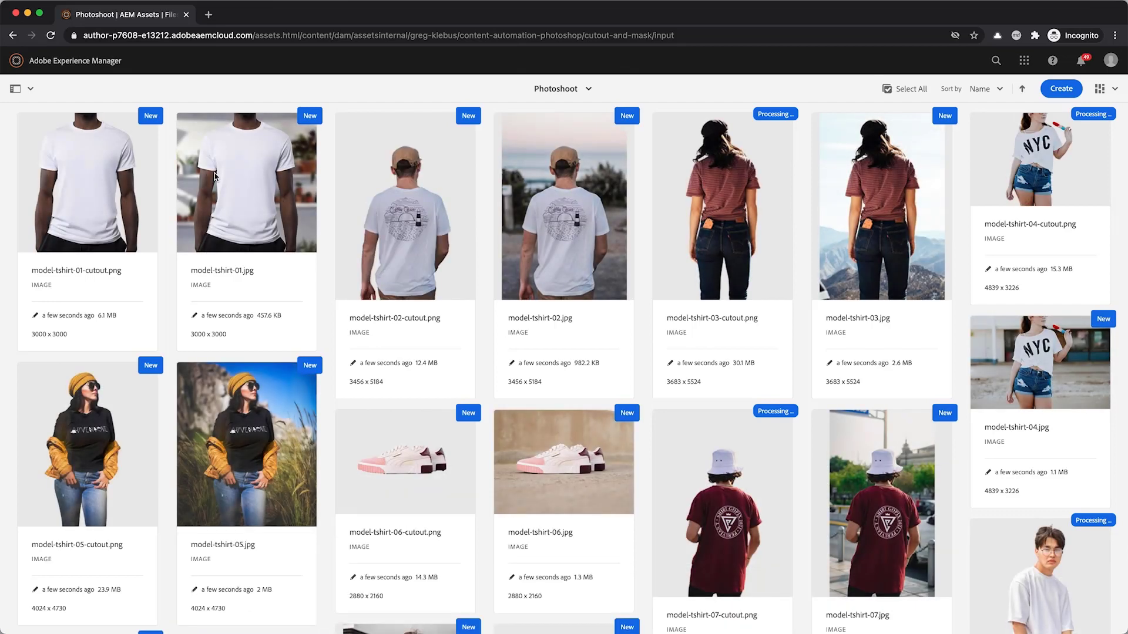
{"action": "left_click", "coordinate": [248, 416]}
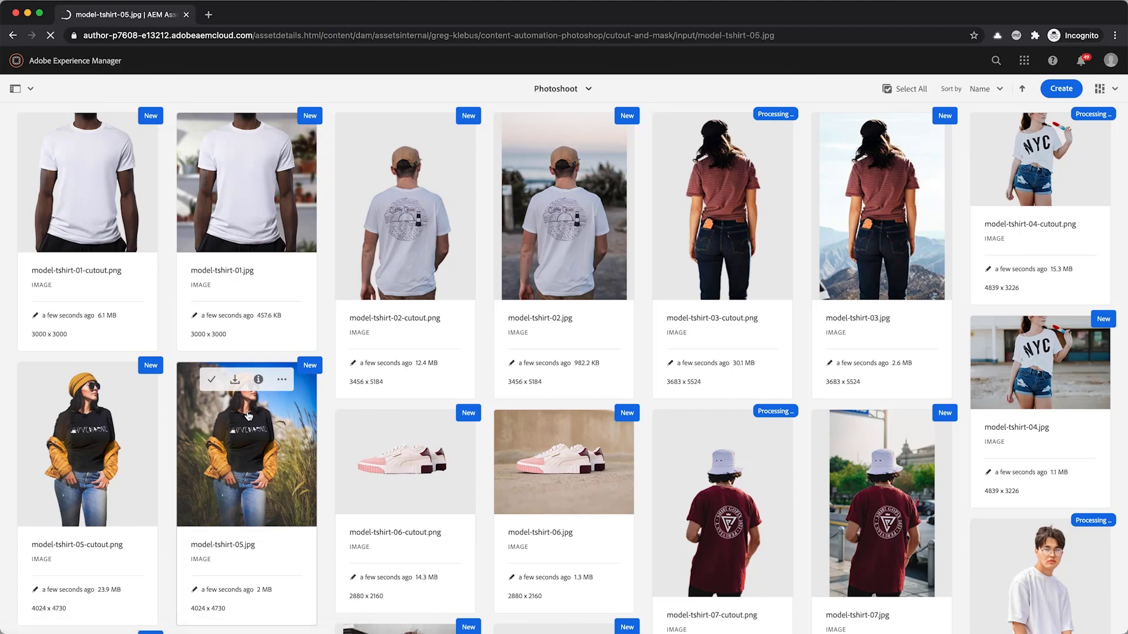
{"action": "key", "text": "Left"}
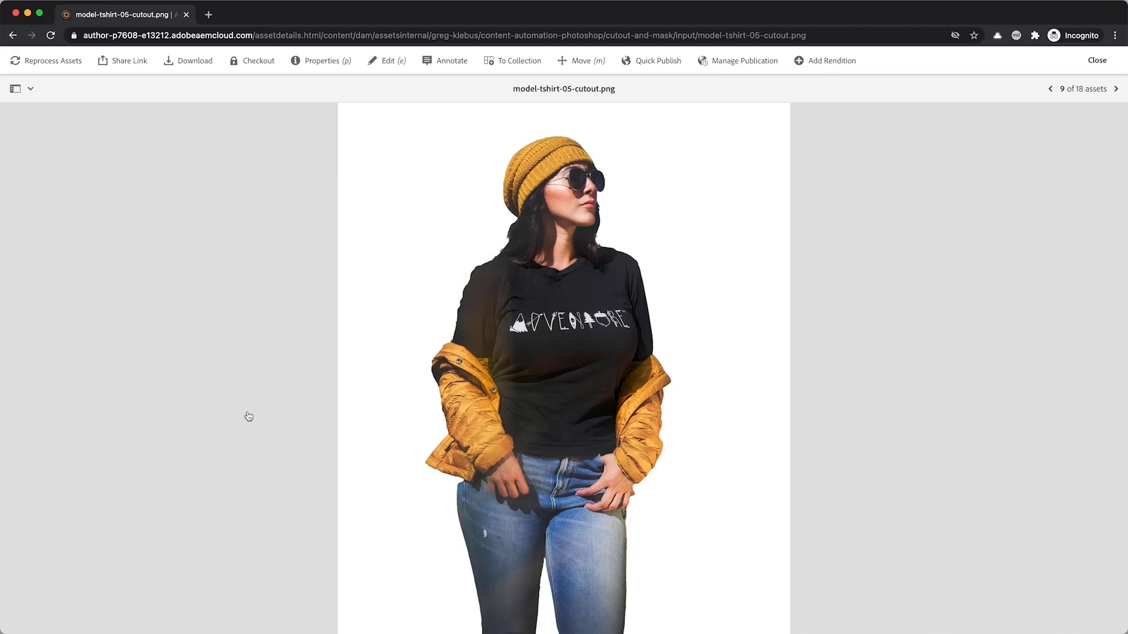
{"action": "left_click", "coordinate": [1100, 61]}
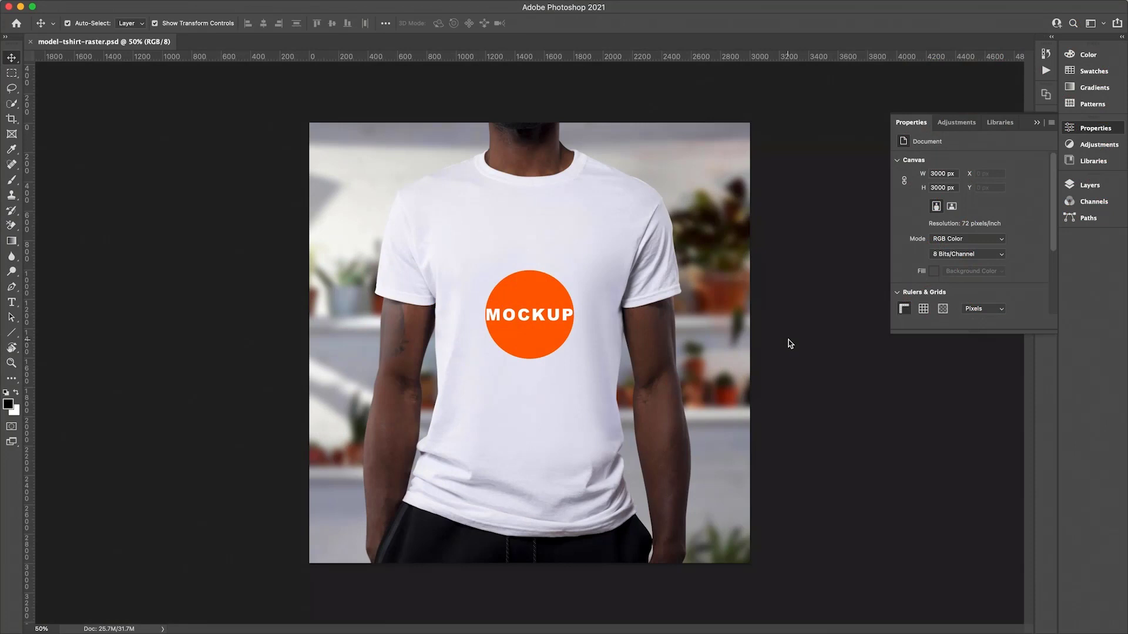
Step: Select the MOCKUP logo layer to view its Embedded Smart Object properties
{"action": "left_click", "coordinate": [521, 320]}
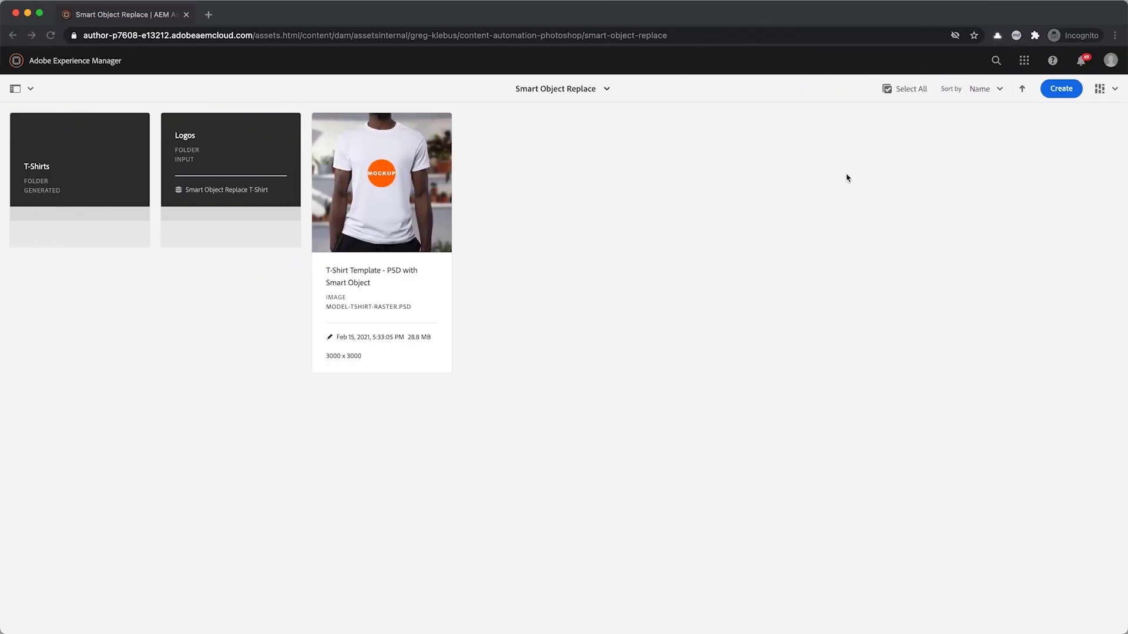
{"action": "mouse_move", "coordinate": [80, 168]}
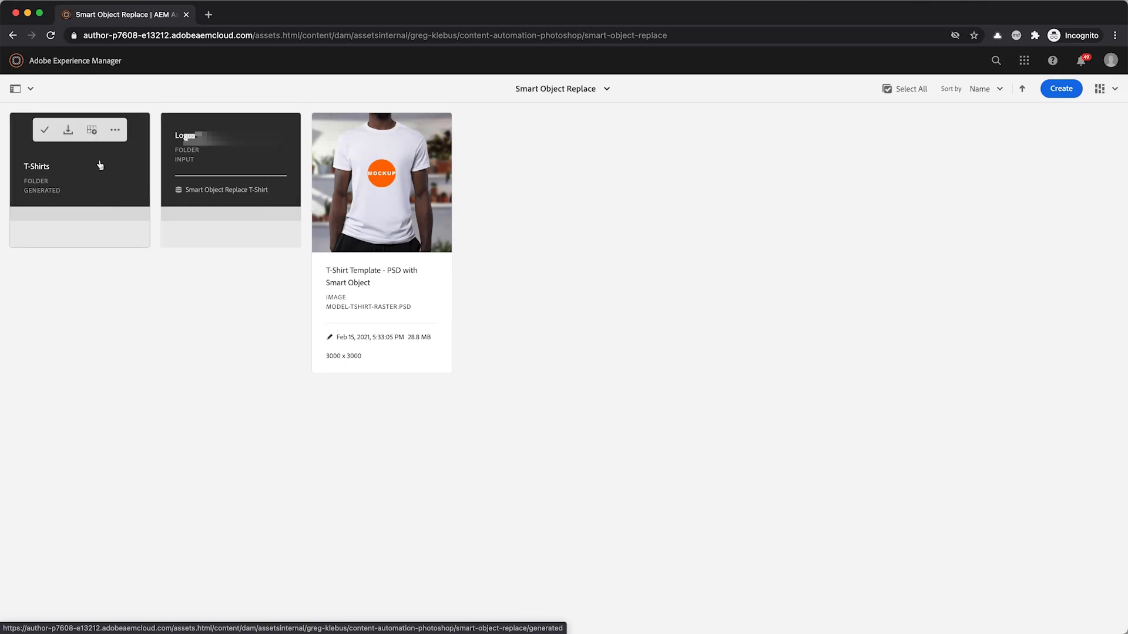
Step: Upload the California, Florida, Hawaii and Miami logo PNGs into the Logos folder
{"action": "left_click", "coordinate": [225, 161]}
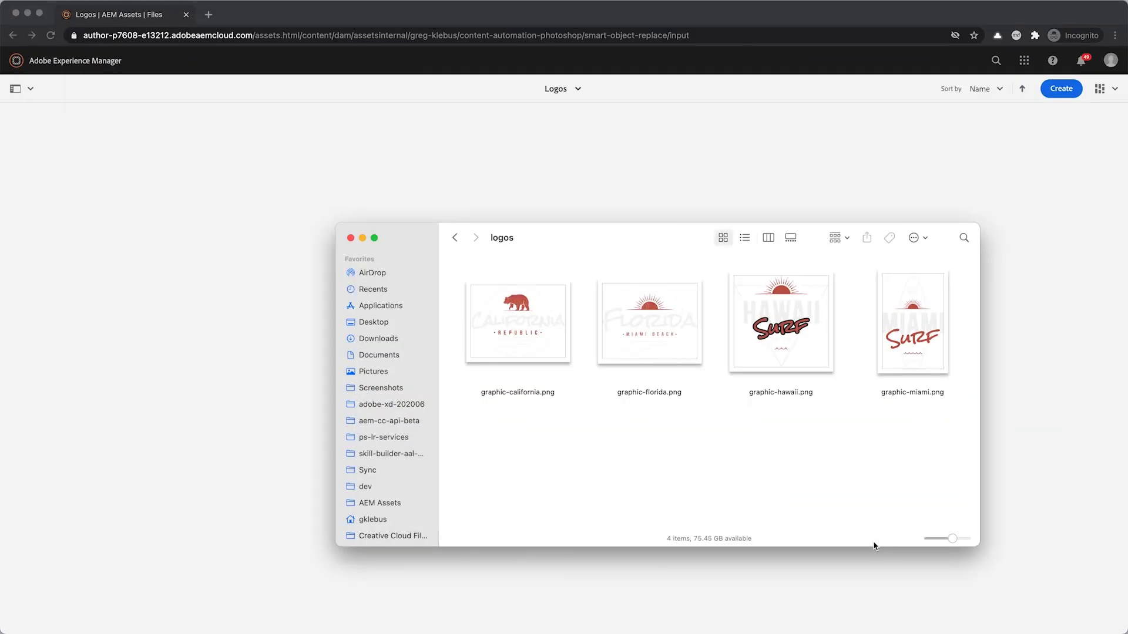
{"action": "key", "text": "super+a"}
{"action": "left_click_drag", "start_coordinate": [528, 344], "coordinate": [93, 285]}
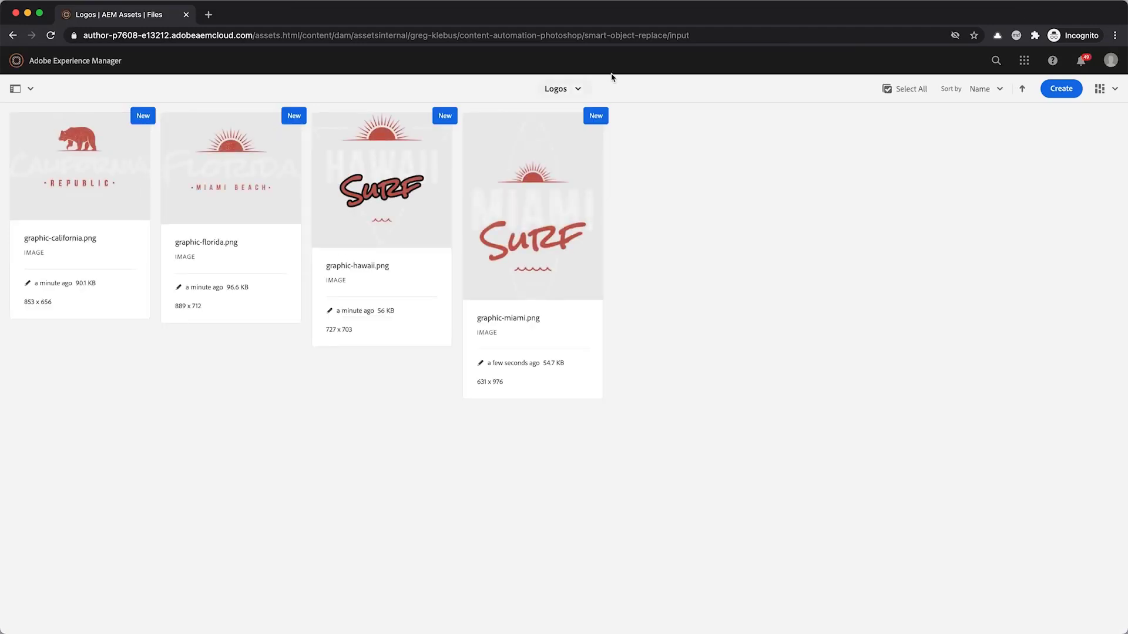
Step: Go from Smart Object Replace into T-Shirts and preview the California and Florida variants
{"action": "left_click", "coordinate": [574, 93]}
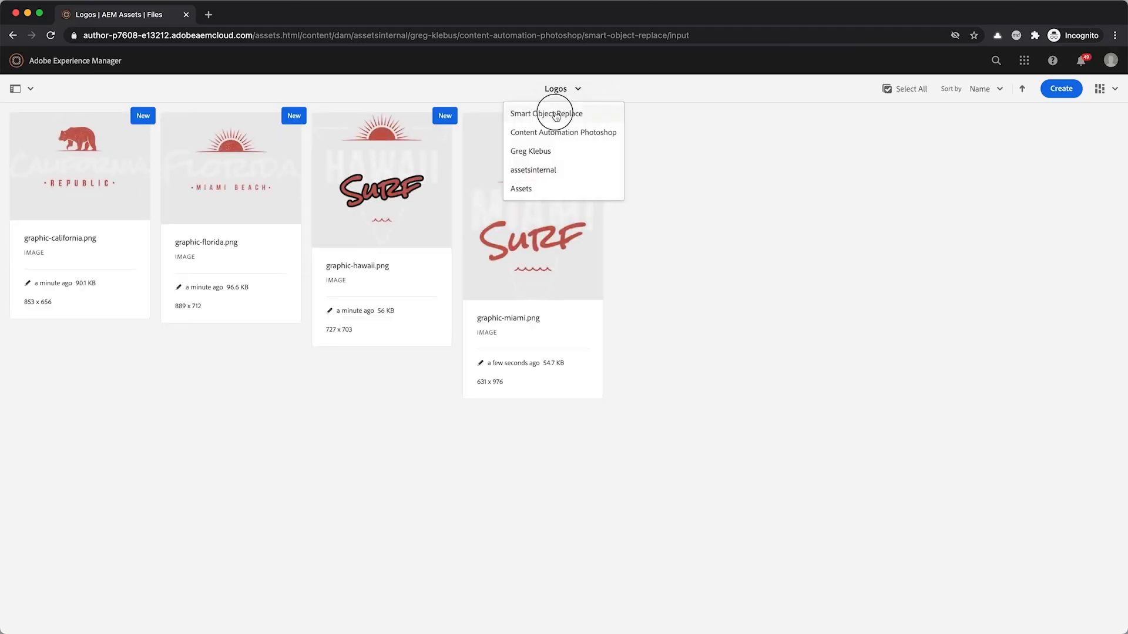
{"action": "left_click", "coordinate": [557, 113]}
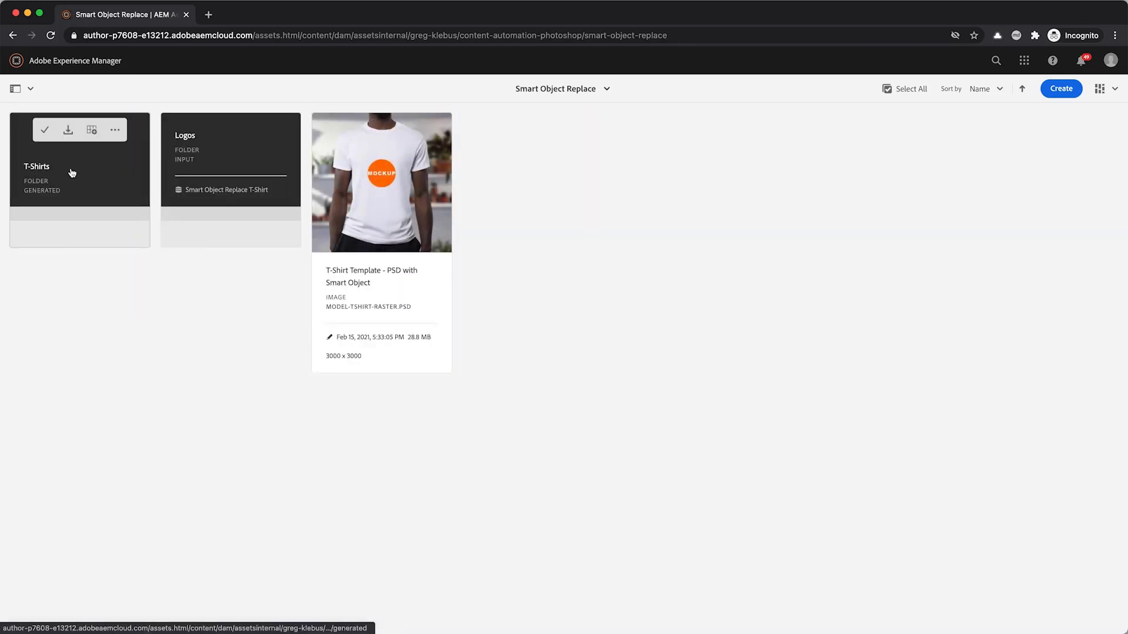
{"action": "left_click", "coordinate": [72, 173]}
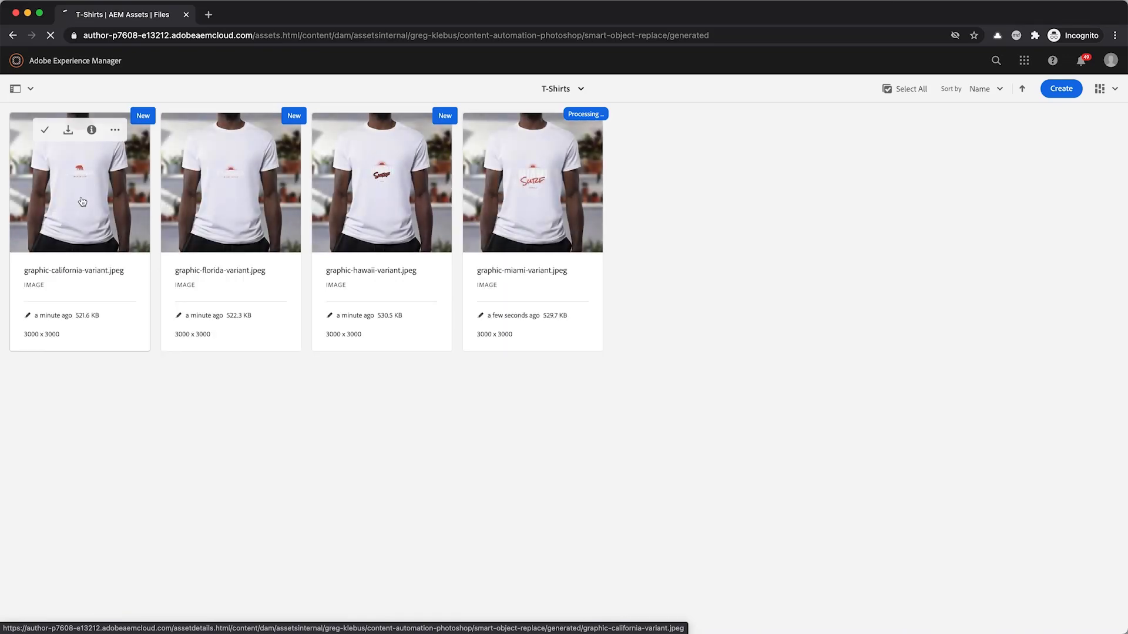
{"action": "left_click", "coordinate": [79, 200]}
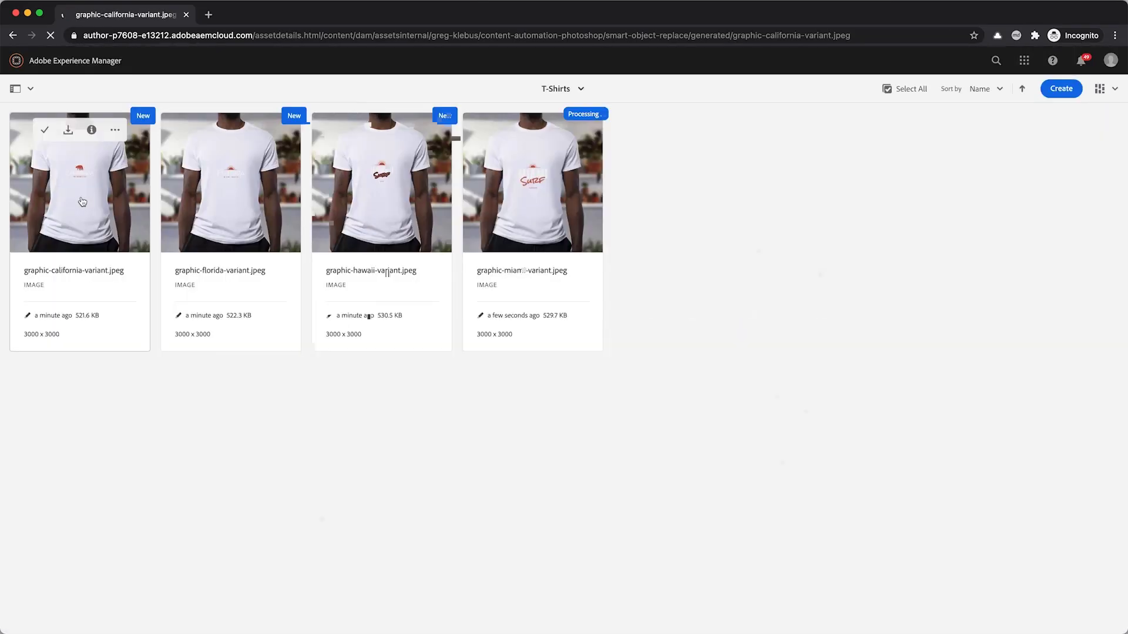
{"action": "key", "text": "Right"}
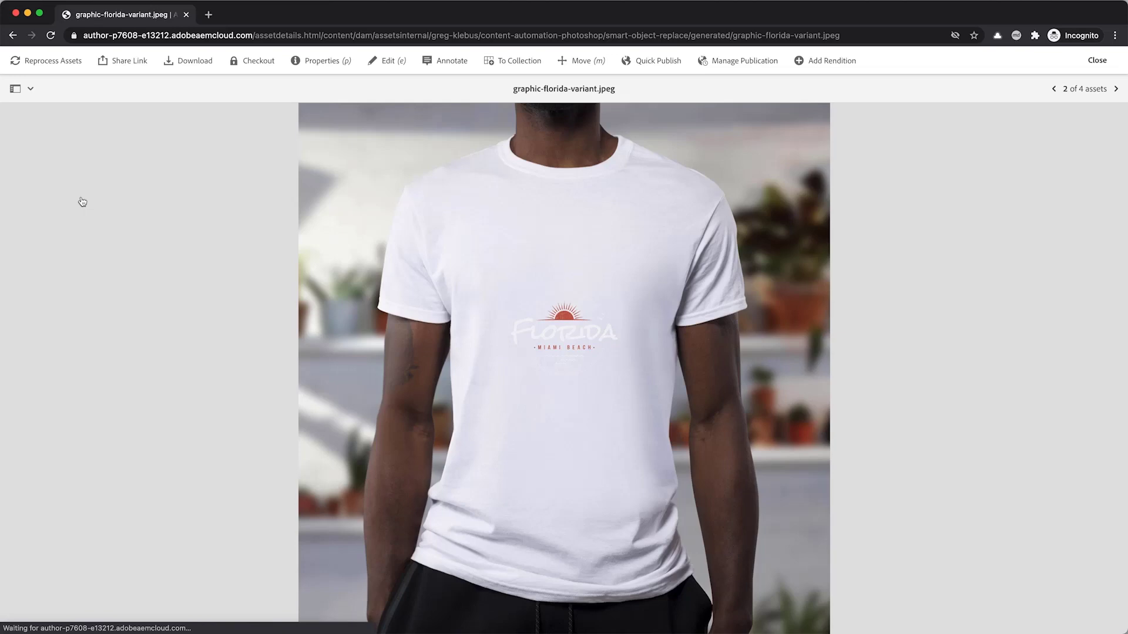
{"action": "key", "text": "Right"}
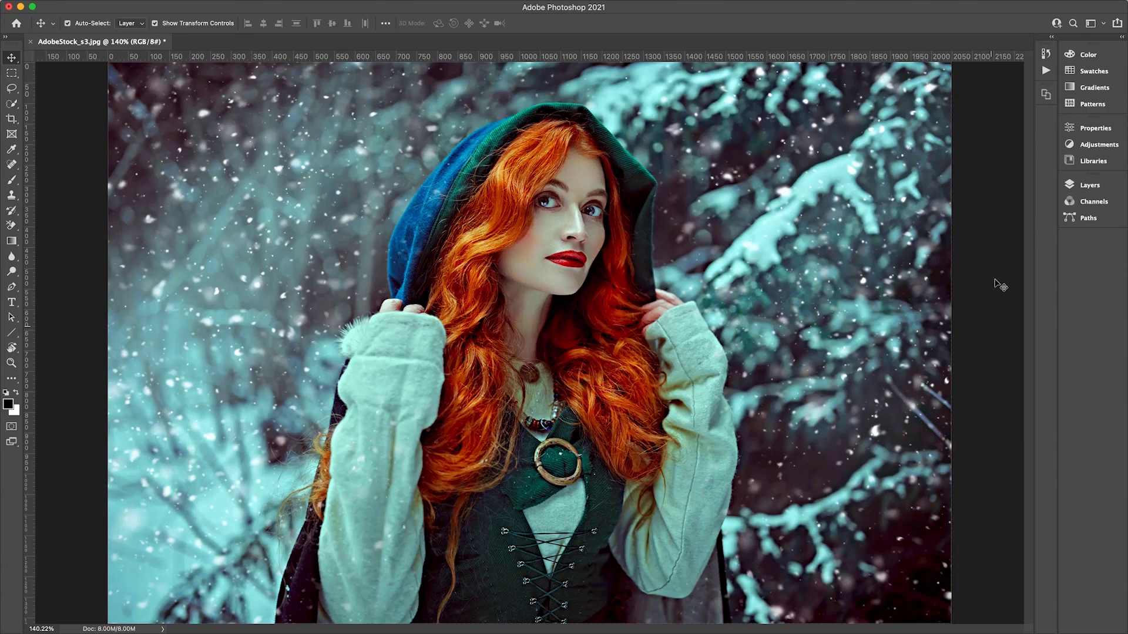
Step: Play Summit 2021 Logo to add the Summit badge, then save the set as Summit 2021 Logo.atn
{"action": "left_click", "coordinate": [1044, 72]}
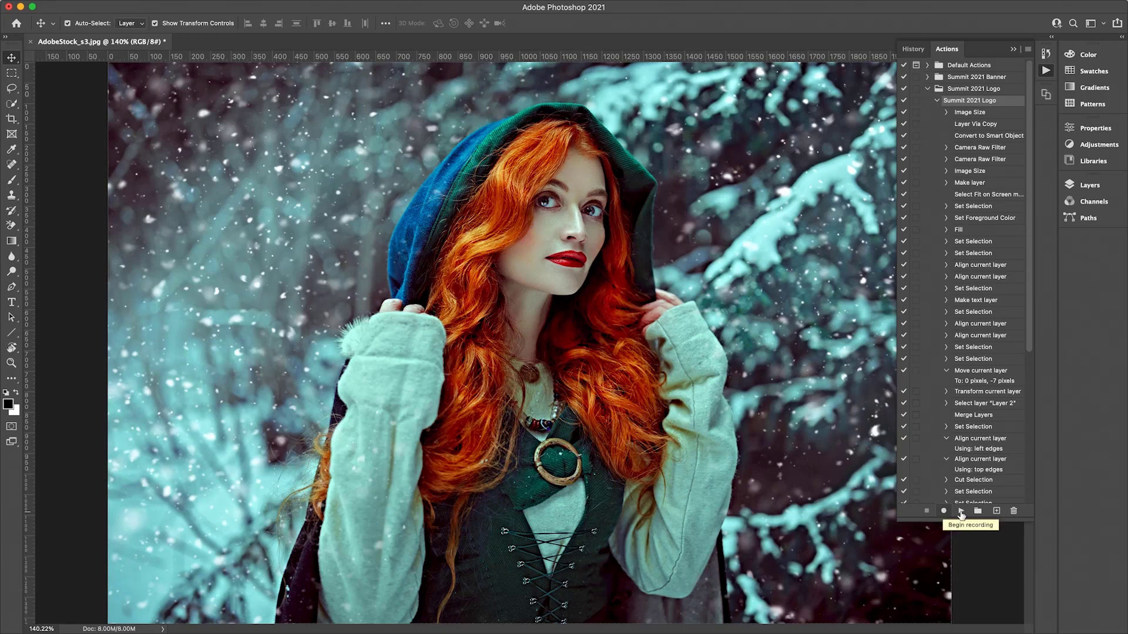
{"action": "left_click", "coordinate": [961, 511]}
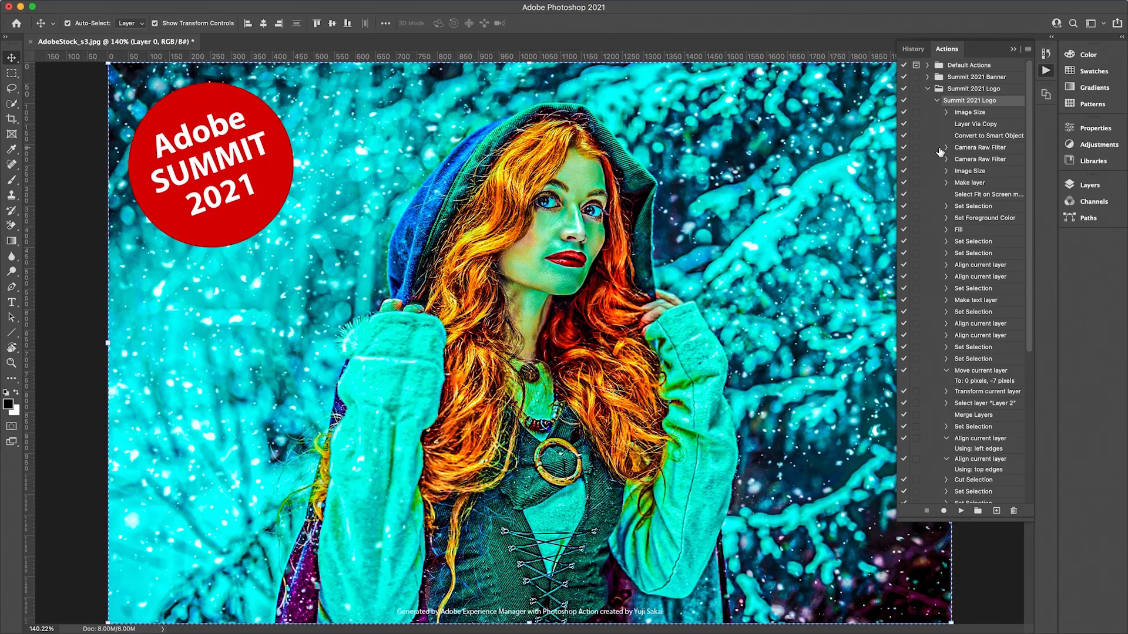
{"action": "left_click", "coordinate": [1029, 51]}
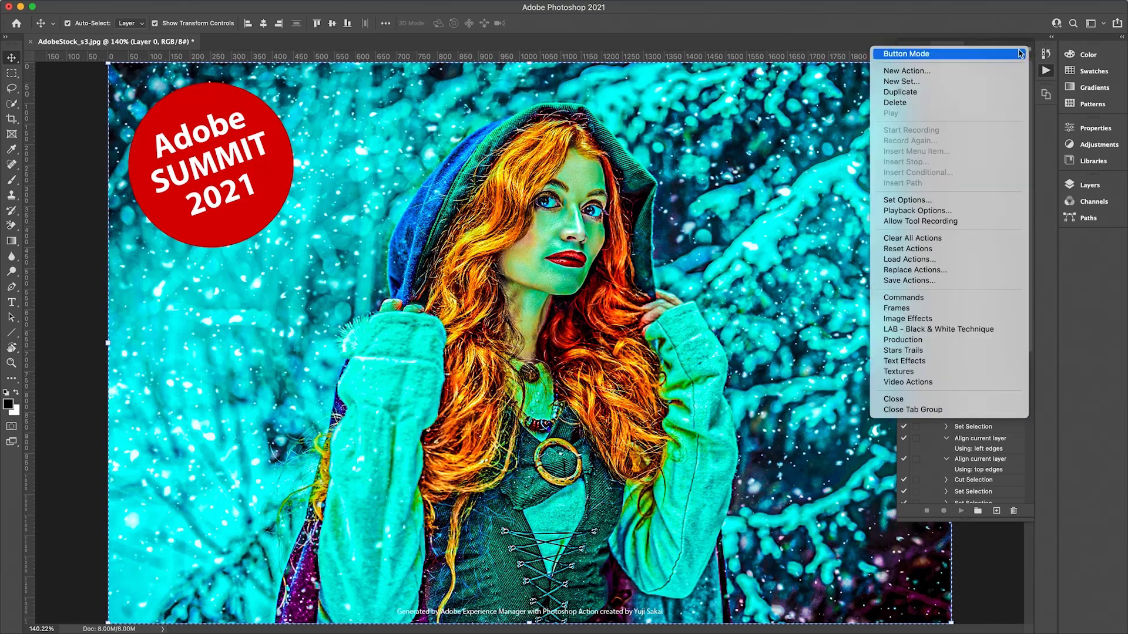
{"action": "left_click", "coordinate": [944, 283]}
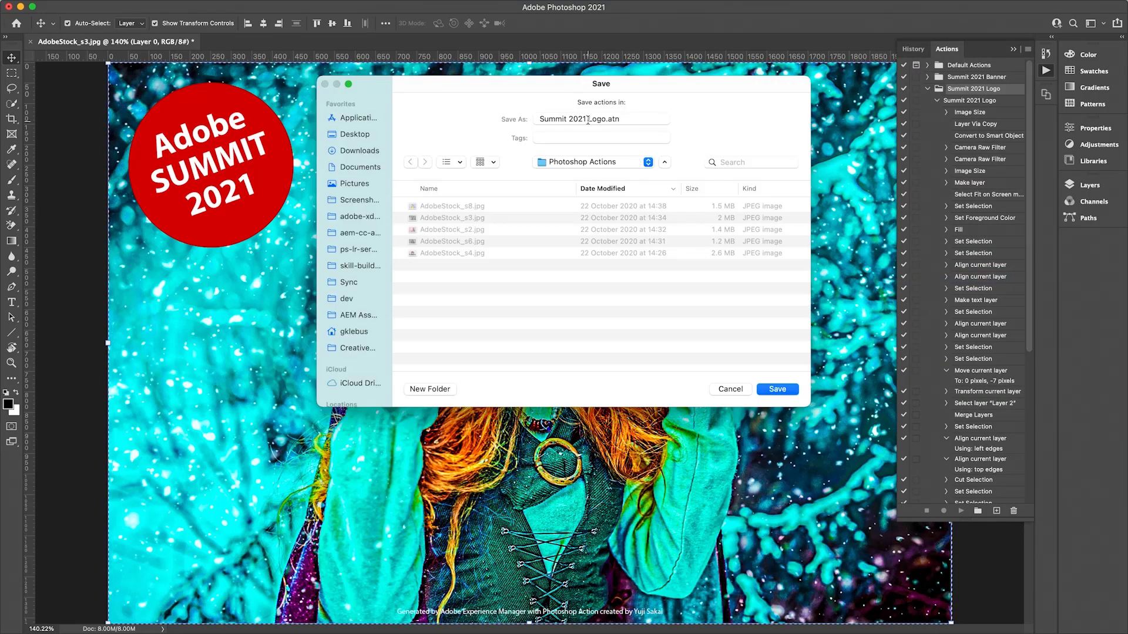
{"action": "left_click", "coordinate": [587, 119]}
{"action": "left_click", "coordinate": [736, 390]}
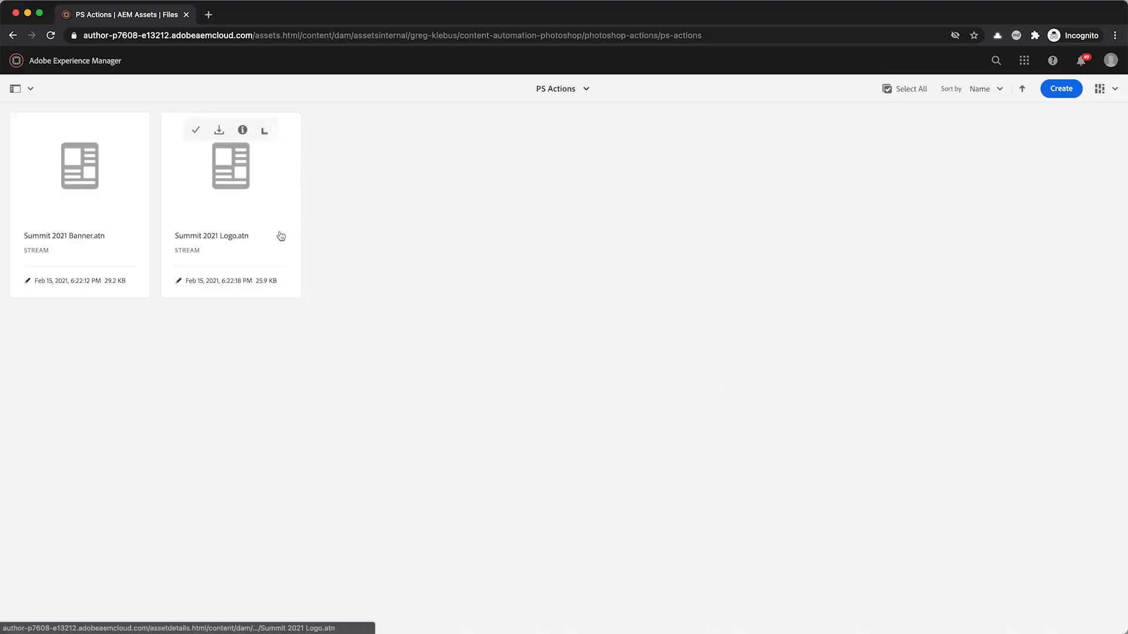
Step: Go up to Photoshop Actions, enter Images, and upload all five AdobeStock photos
{"action": "left_click", "coordinate": [585, 88]}
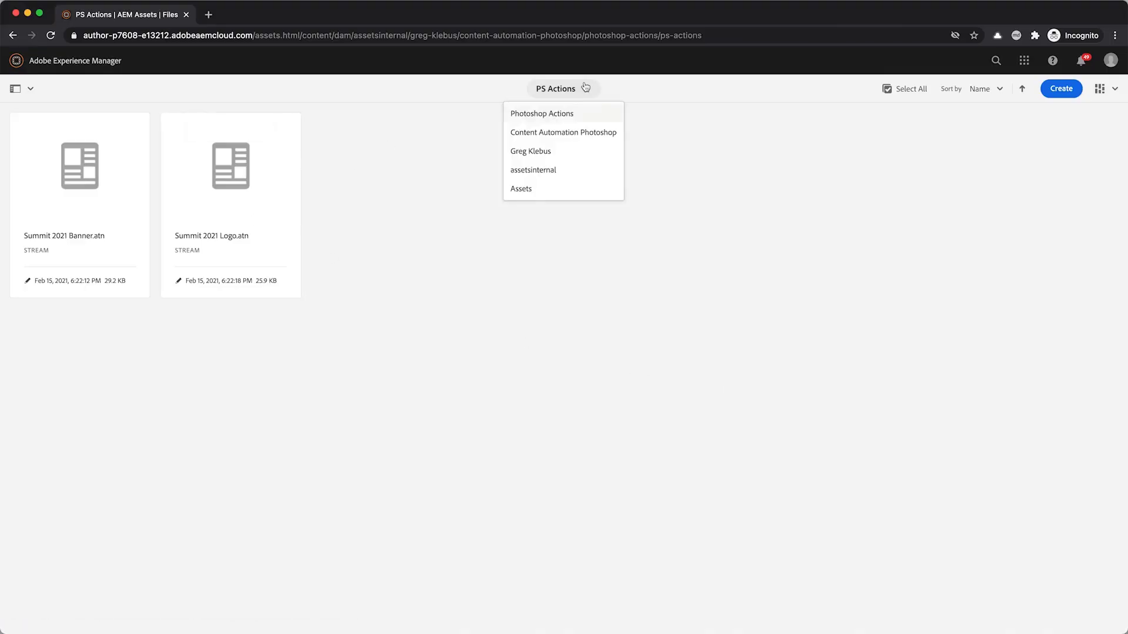
{"action": "left_click", "coordinate": [570, 119]}
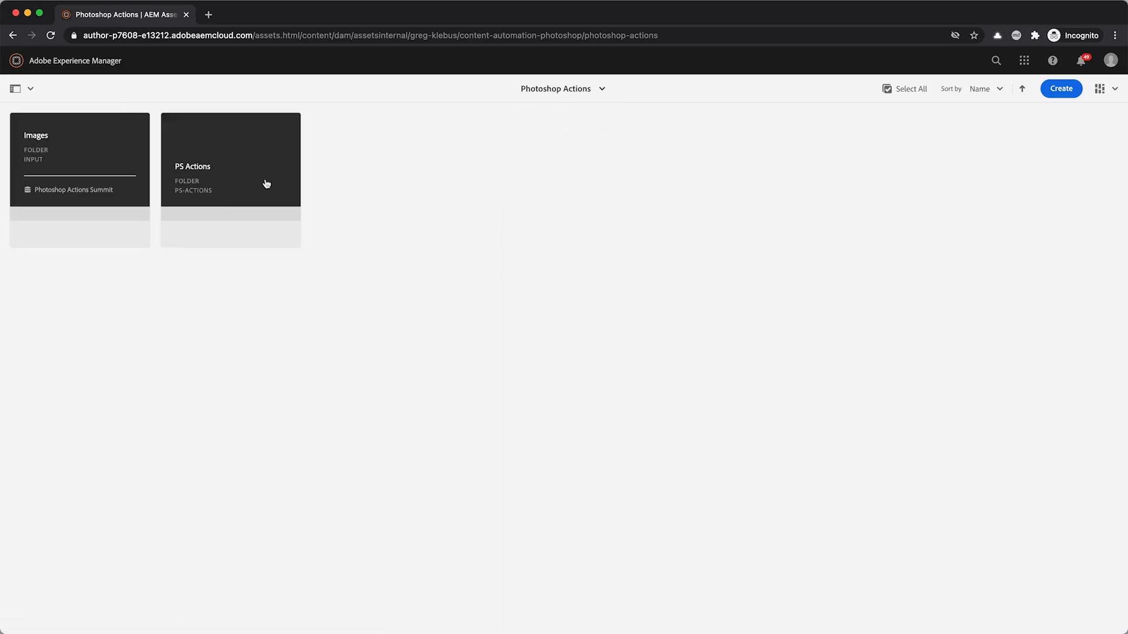
{"action": "left_click", "coordinate": [109, 174]}
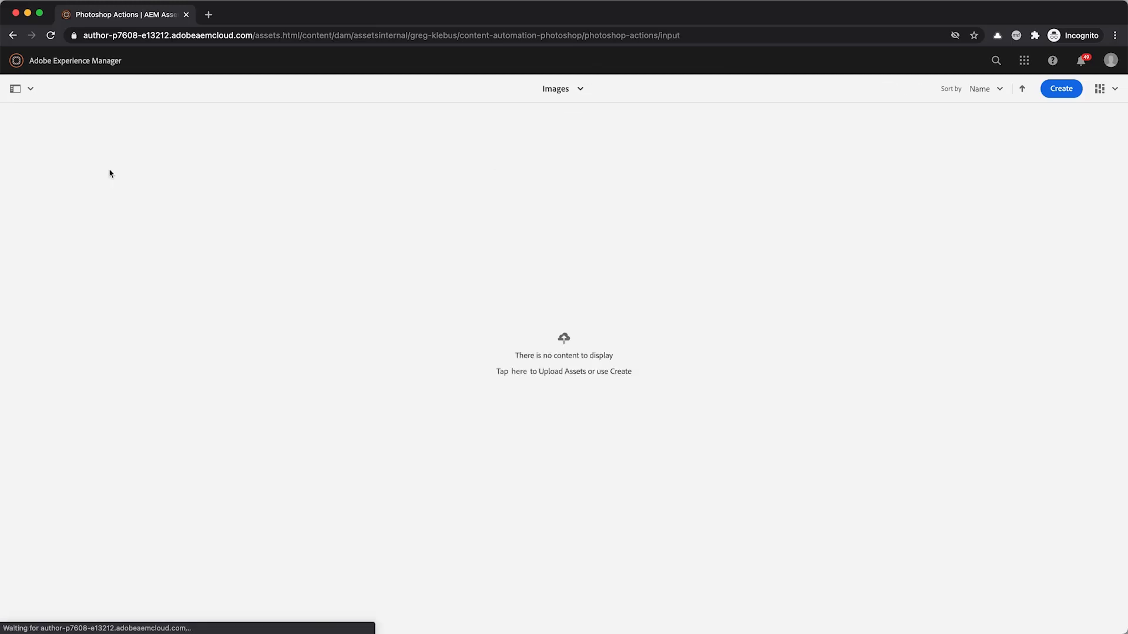
{"action": "key", "text": "ctrl+Up"}
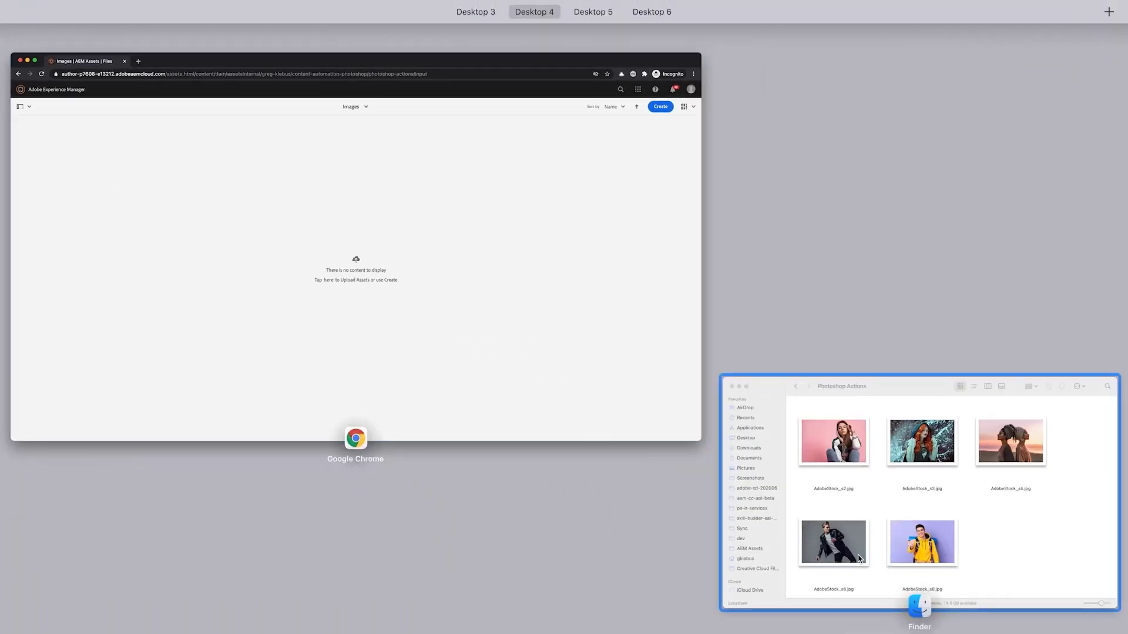
{"action": "left_click", "coordinate": [1076, 530]}
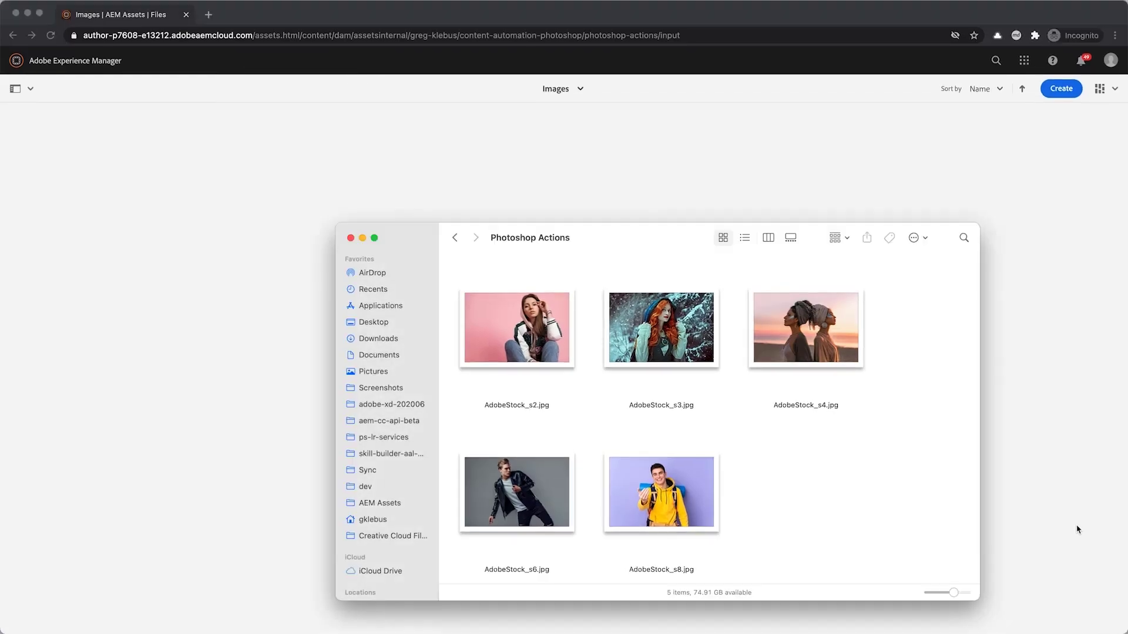
{"action": "key", "text": "super+a"}
{"action": "left_click_drag", "start_coordinate": [664, 315], "coordinate": [120, 222]}
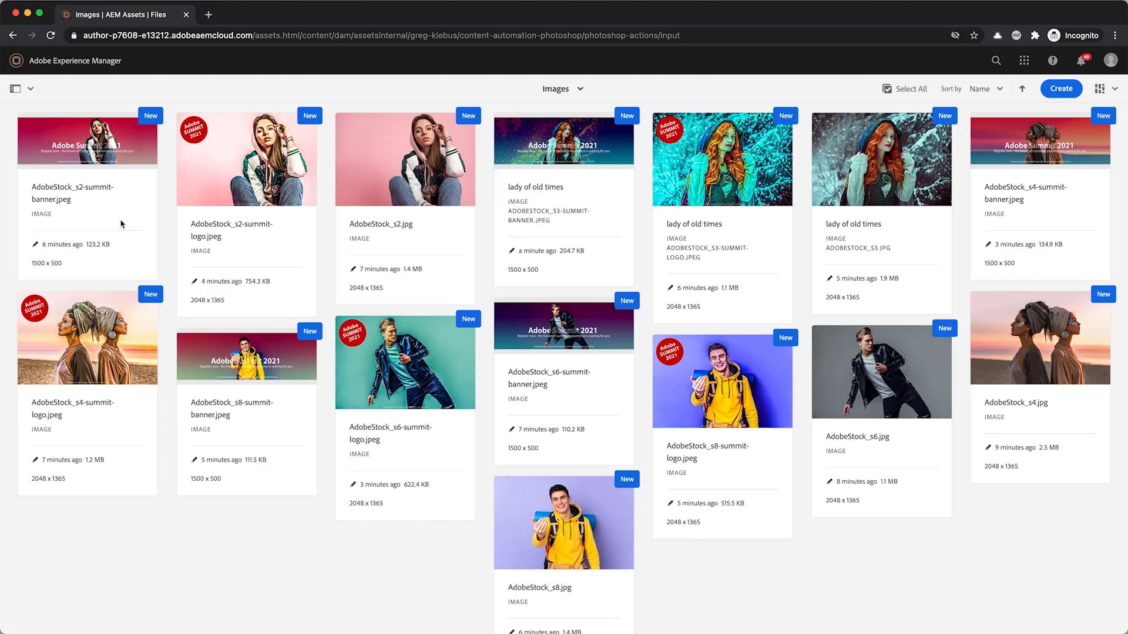
Step: Open the lady of old times Summit logo image, then view its Summit banner version
{"action": "left_click", "coordinate": [847, 183]}
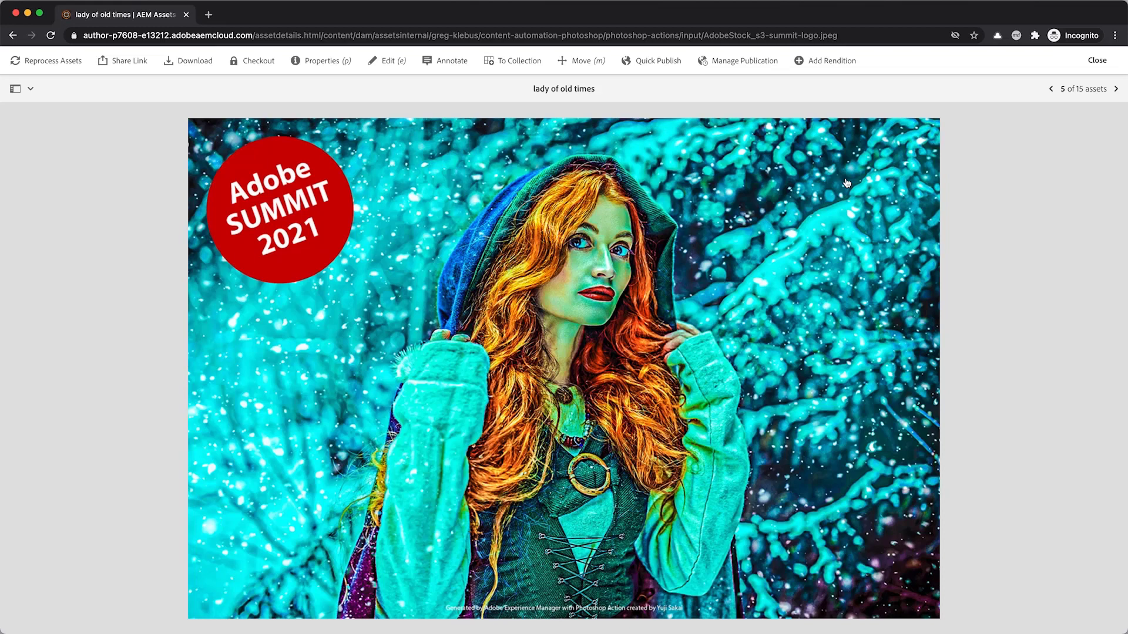
{"action": "key", "text": "Left"}
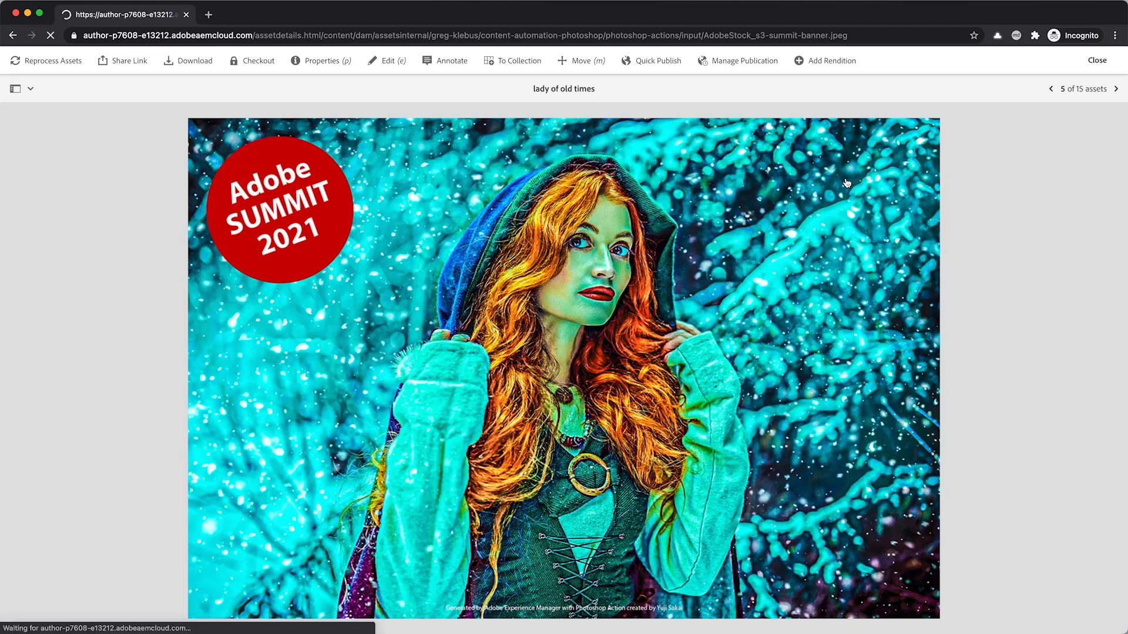